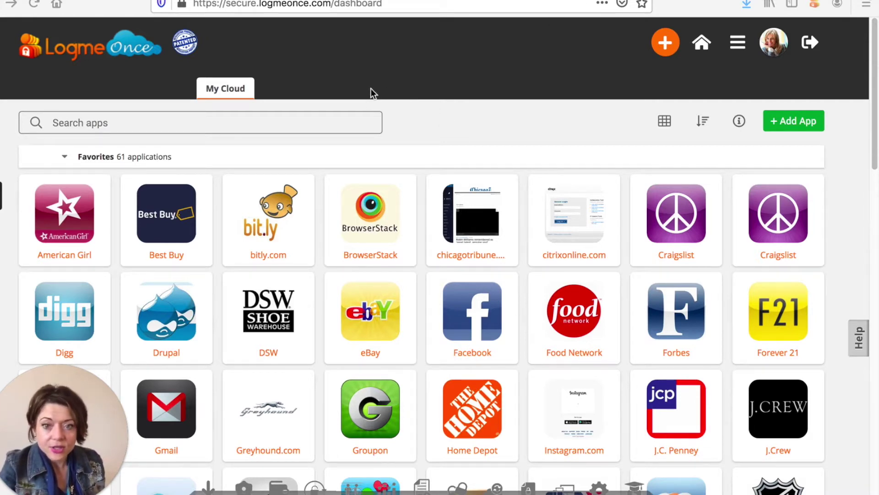
# - Open the Share dialog for the American Girl (Marketing) login and start entering a recipient
pyautogui.scroll(-3, 423, 213)
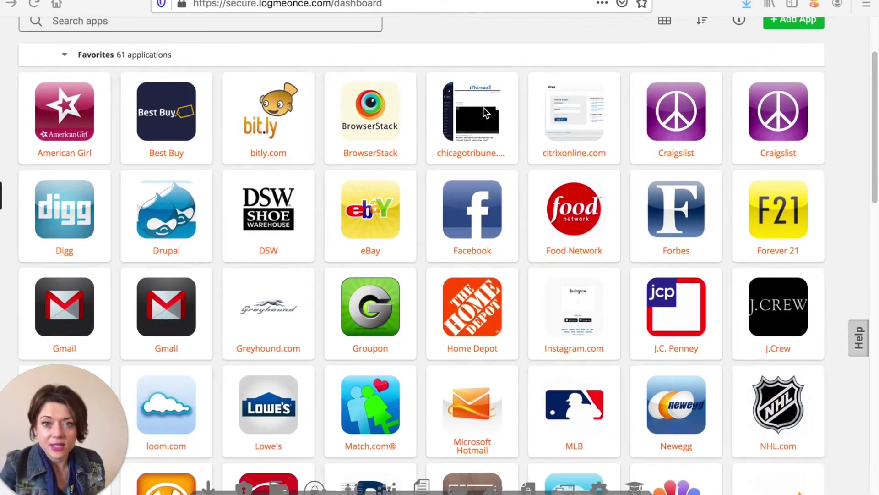
pyautogui.scroll(1, 397, 149)
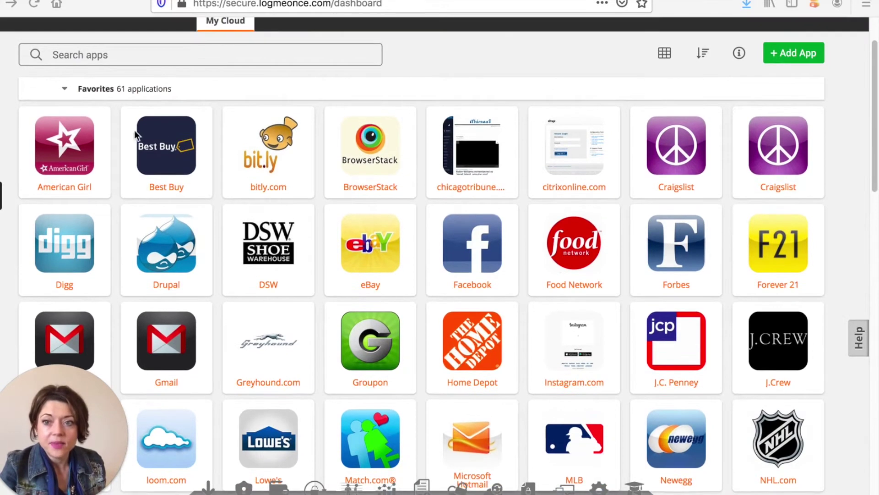
pyautogui.moveTo(108, 117)
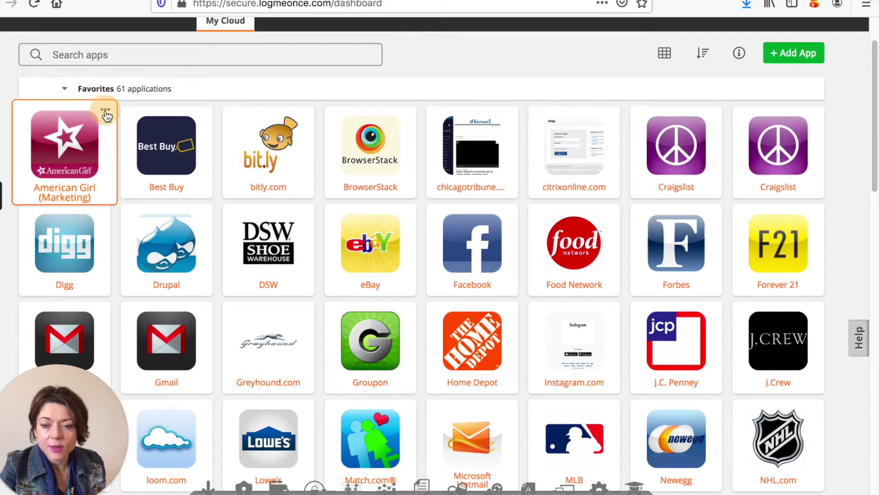
pyautogui.click(105, 111)
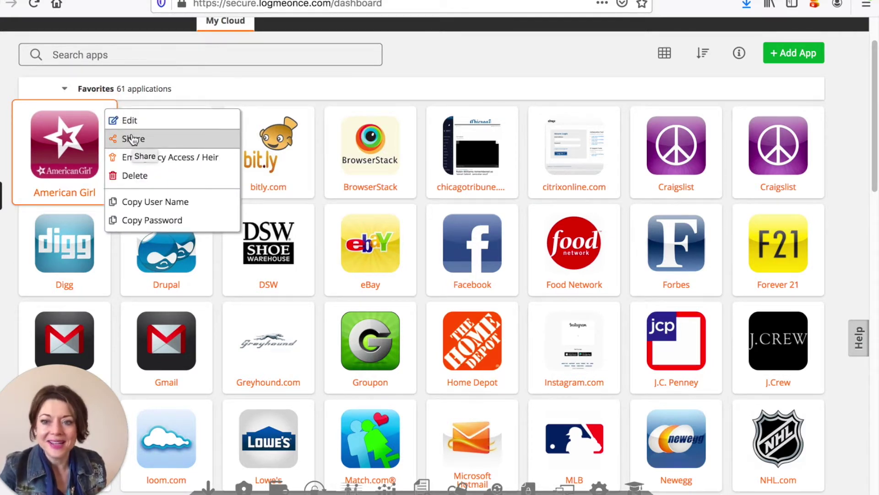
pyautogui.click(133, 139)
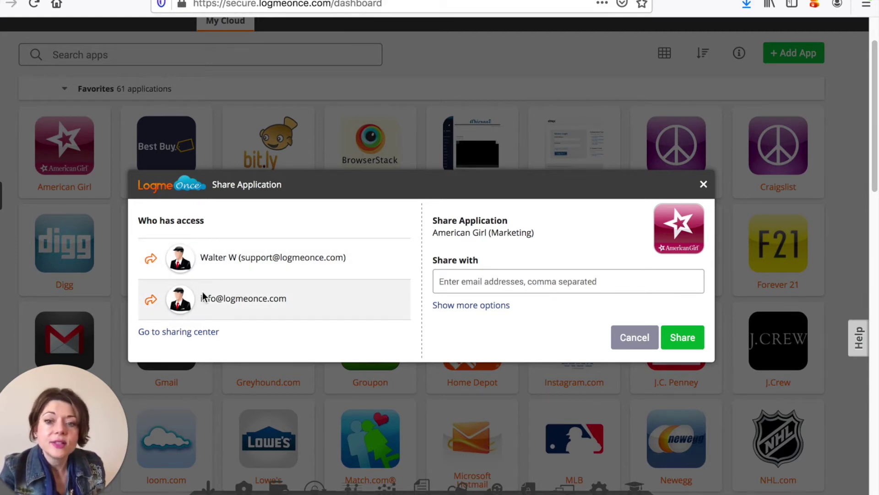
pyautogui.click(513, 282)
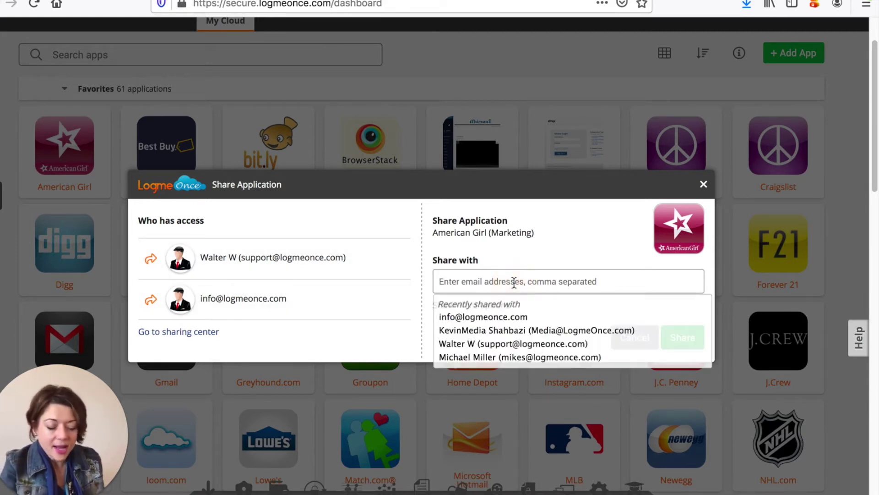
# - Add a previously shared contact as recipient, then type a second recipient's e-mail address
pyautogui.write('info')
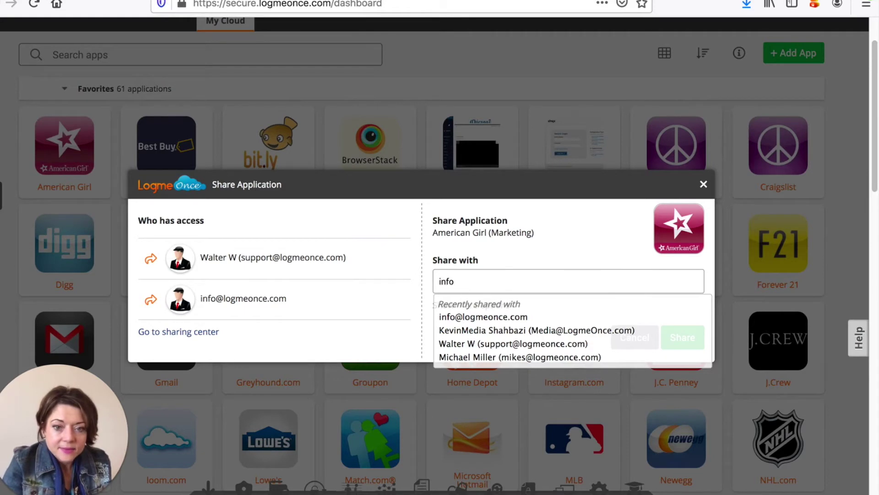
pyautogui.click(510, 330)
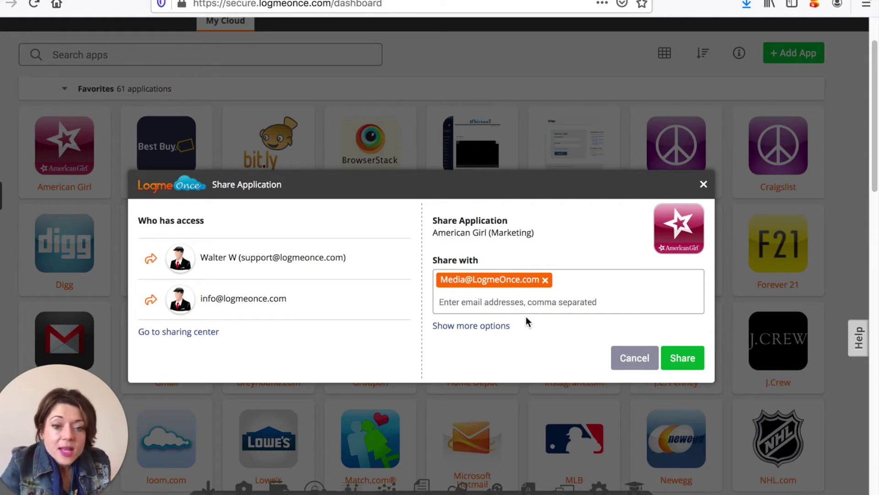
pyautogui.write('in')
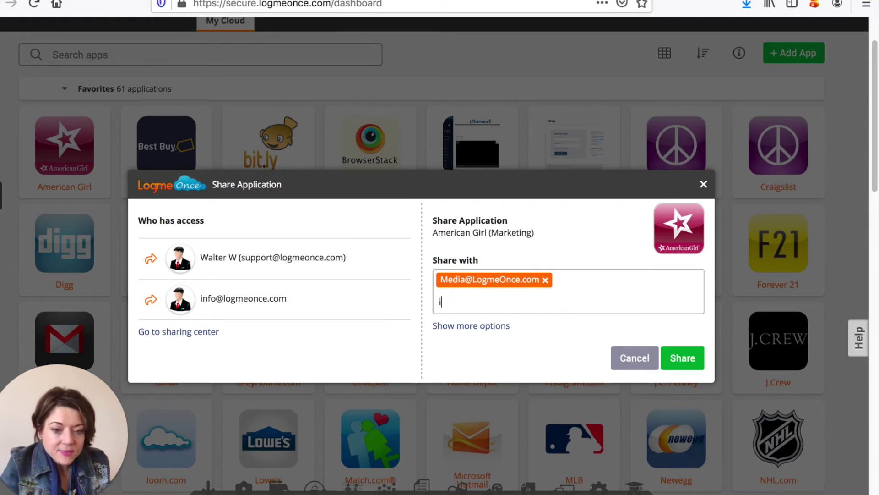
pyautogui.press('BackSpace')
pyautogui.press('BackSpace')
pyautogui.write('in')
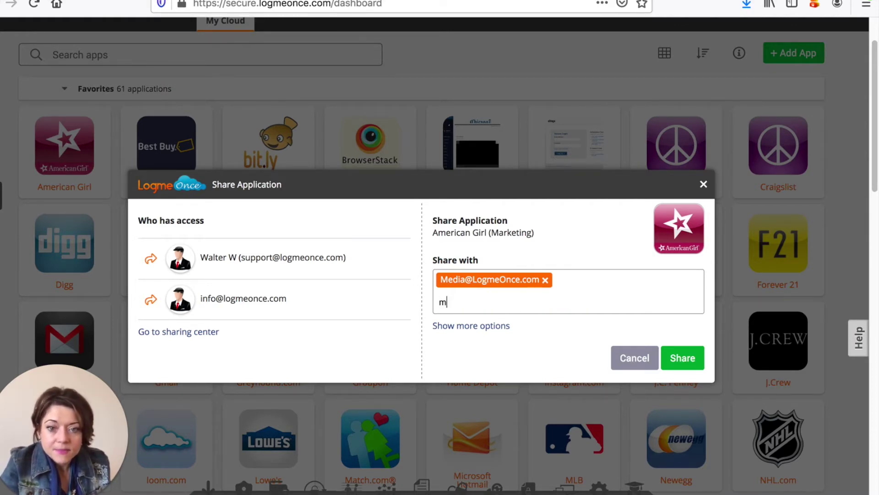
pyautogui.press('BackSpace')
pyautogui.press('BackSpace')
pyautogui.write('info@')
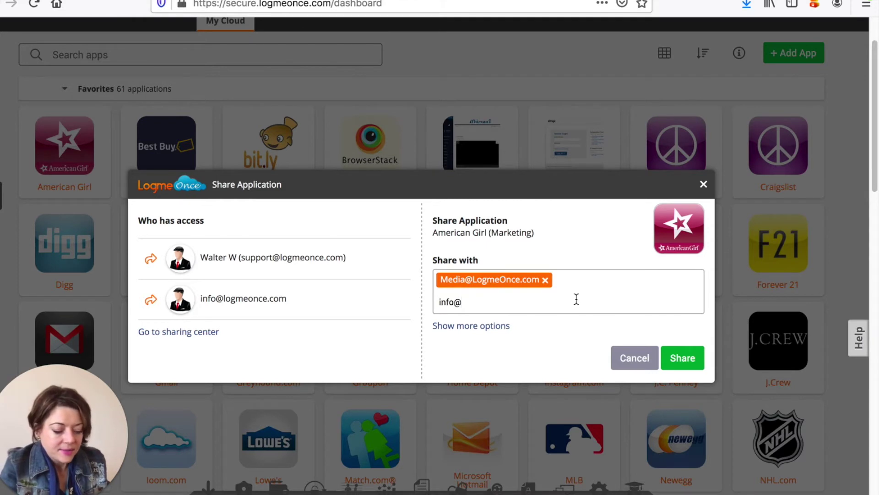
pyautogui.write('te')
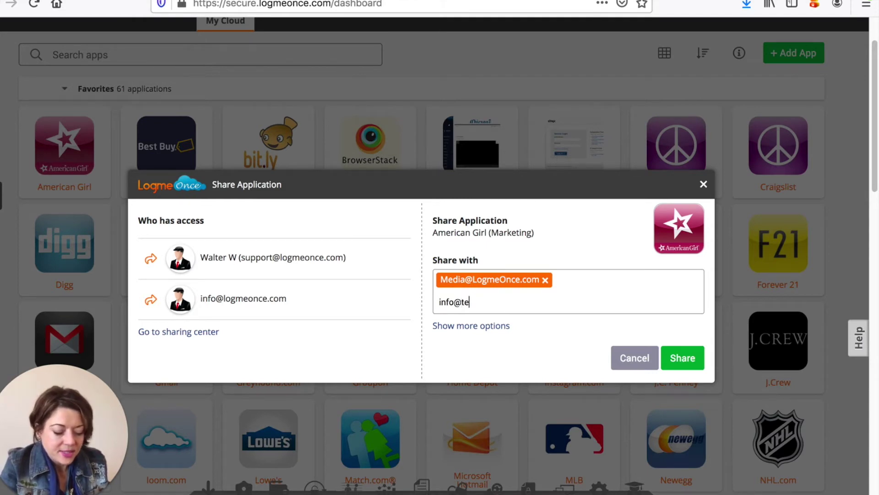
pyautogui.write('sting.com')
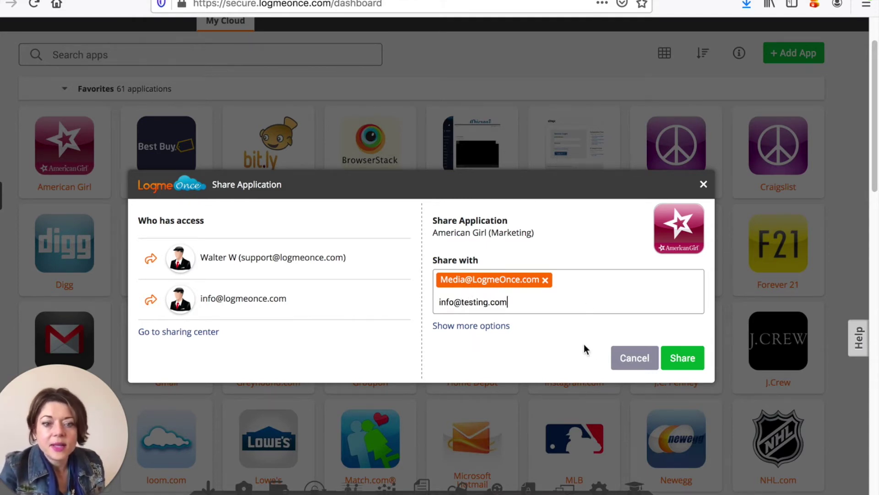
pyautogui.click(472, 326)
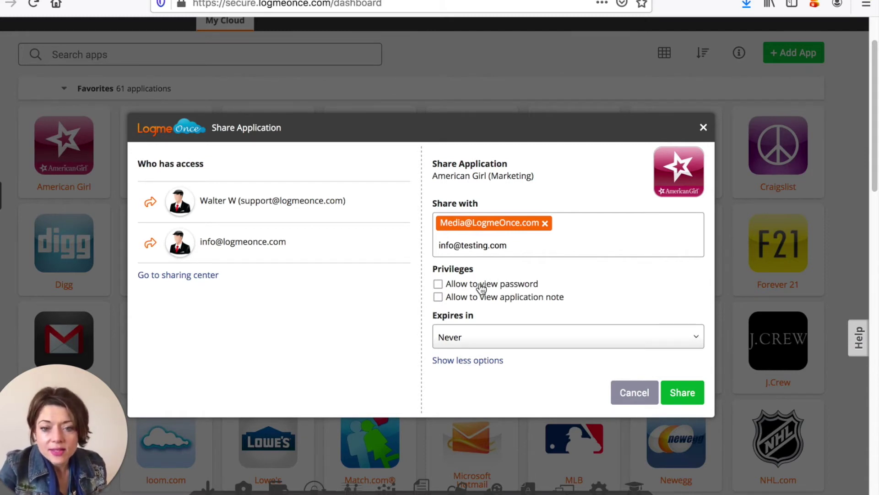
pyautogui.click(438, 285)
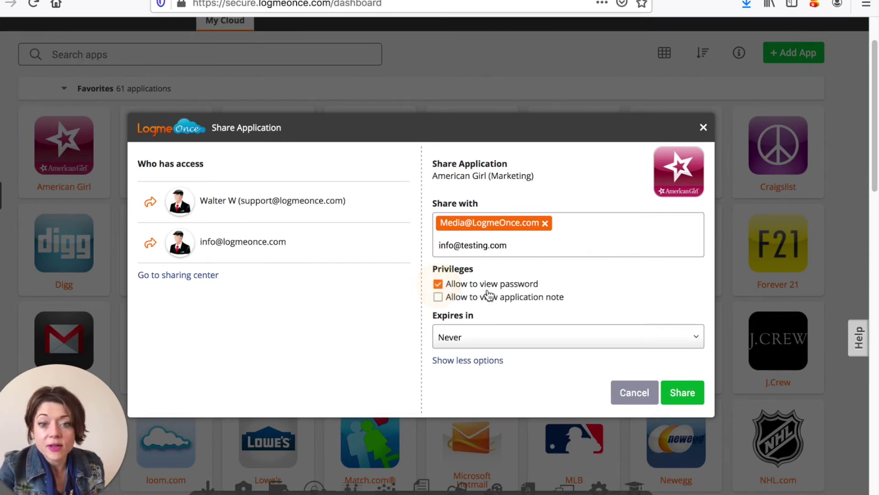
pyautogui.click(438, 285)
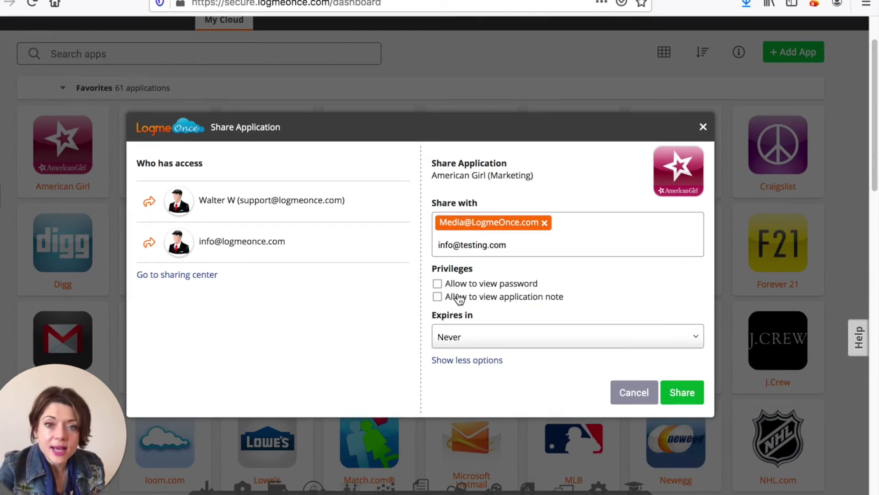
pyautogui.click(437, 297)
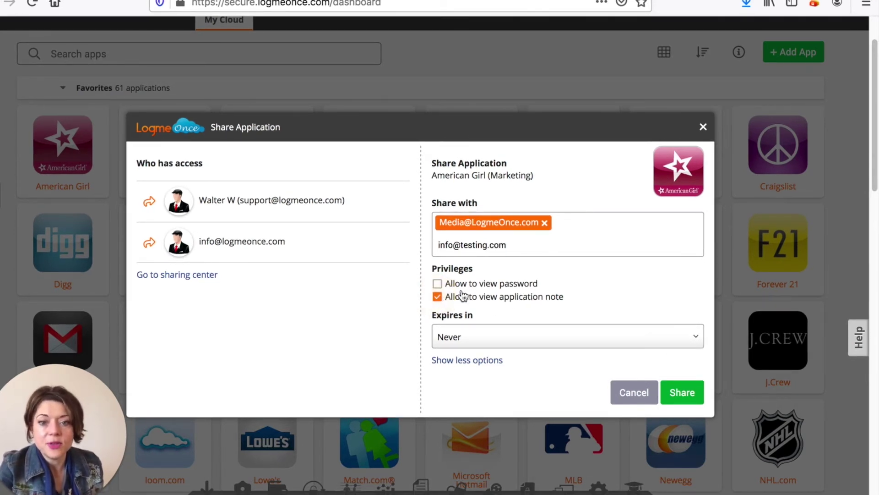
pyautogui.click(438, 297)
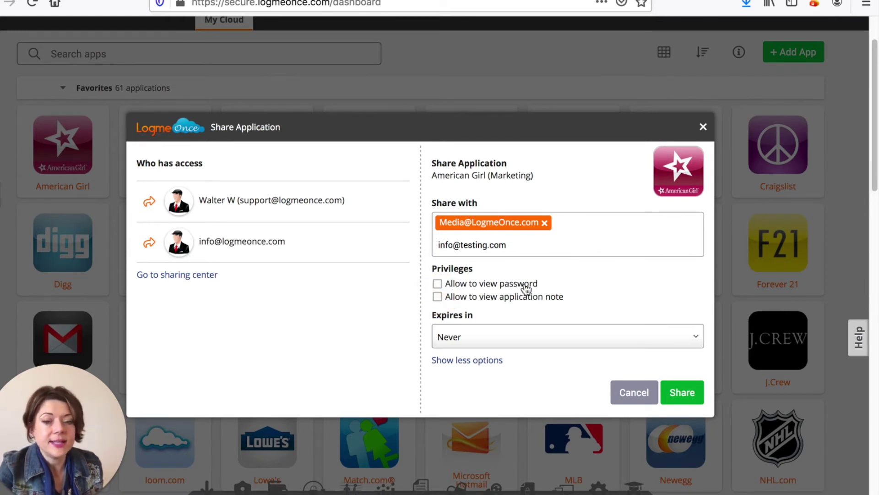
pyautogui.click(540, 337)
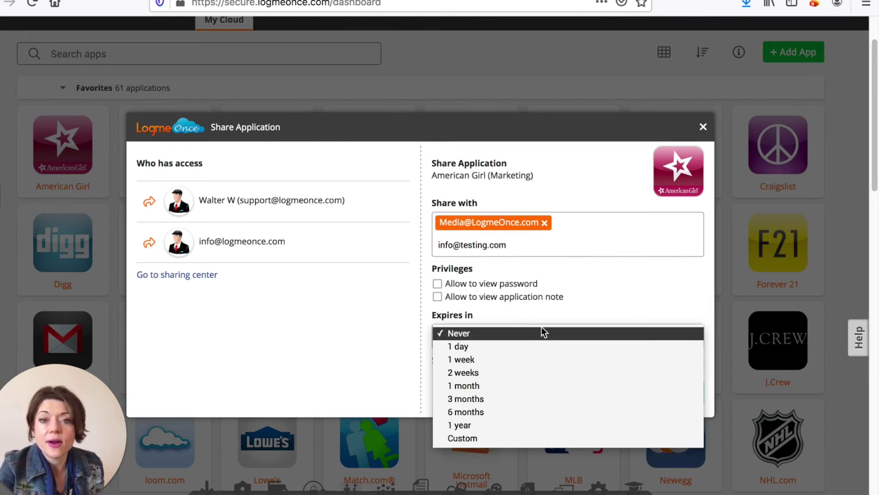
pyautogui.click(536, 315)
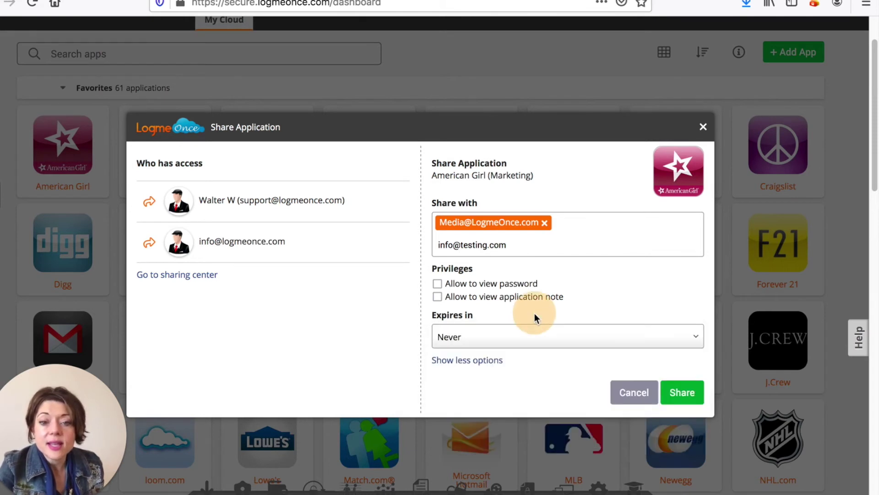
pyautogui.click(487, 360)
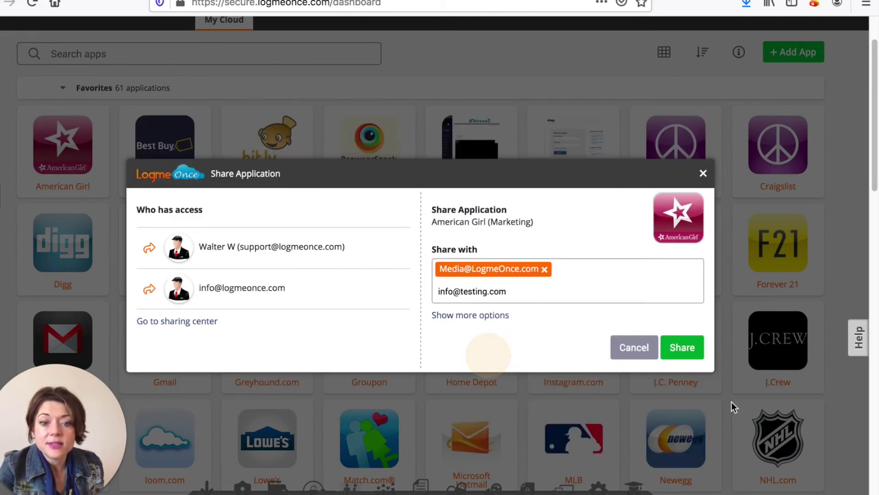
# - Send the American Girl (Marketing) share to both recipients and dismiss the confirmation
pyautogui.click(689, 358)
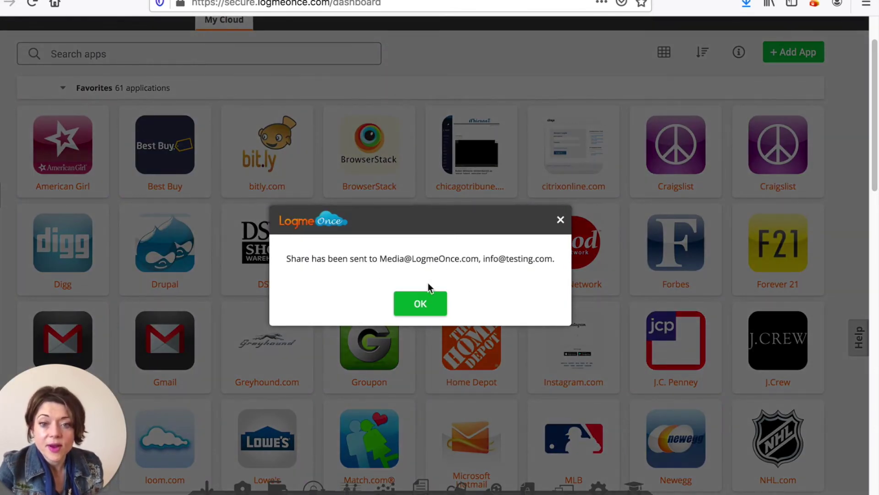
pyautogui.click(427, 300)
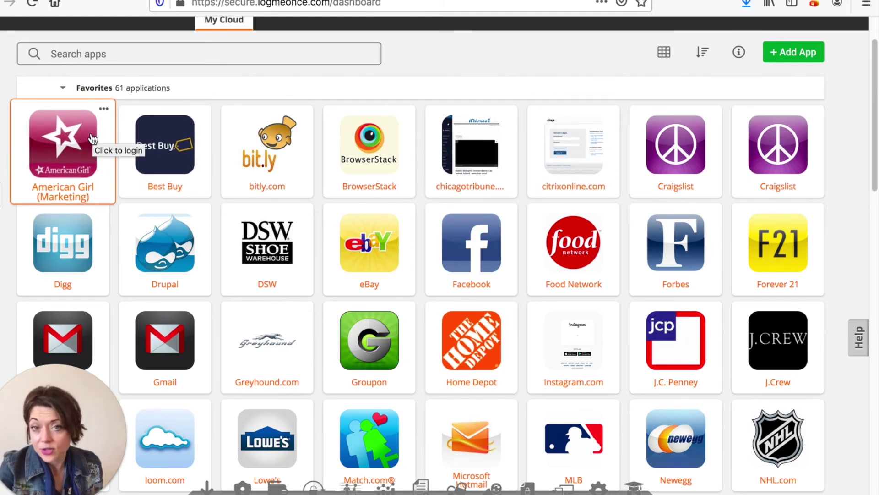
pyautogui.scroll(2, 555, 213)
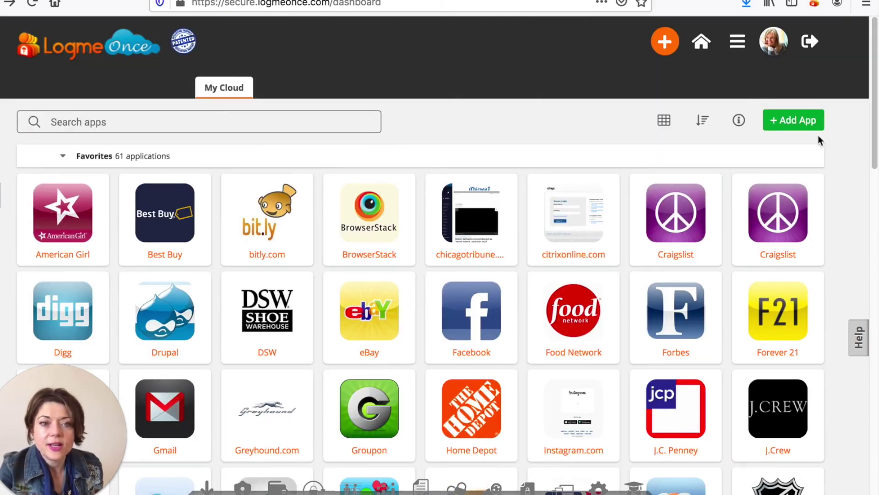
# - Open the Sharing Center and compare the Shared with Others and Shared with Me lists
pyautogui.click(743, 44)
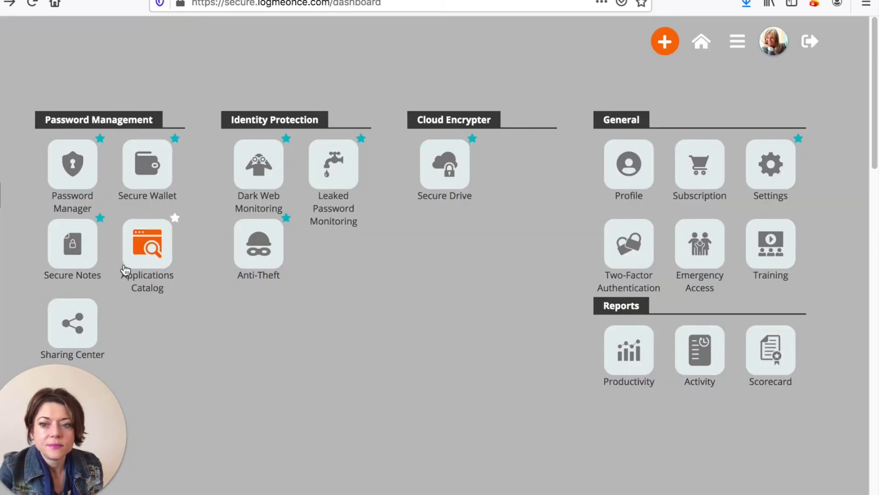
pyautogui.click(76, 324)
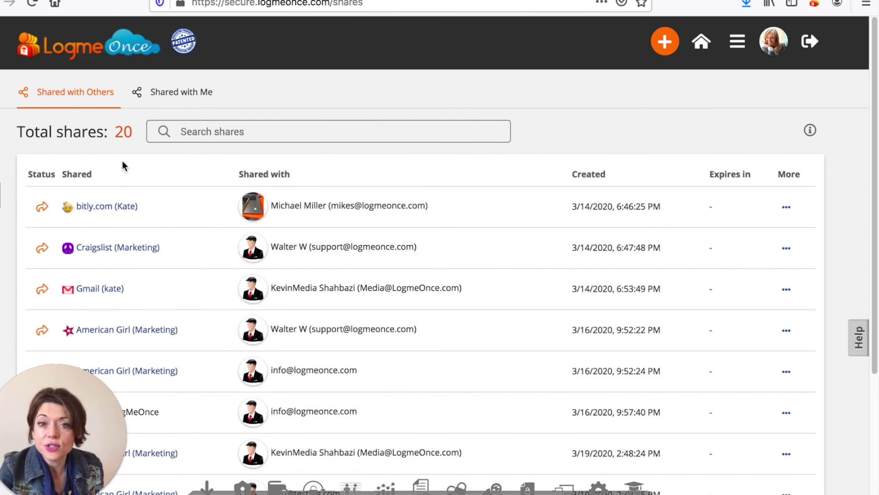
pyautogui.click(173, 93)
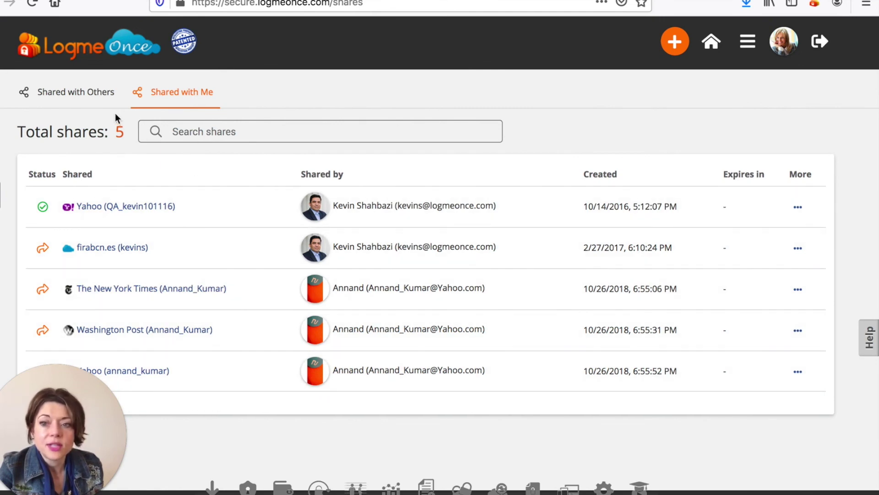
pyautogui.click(105, 98)
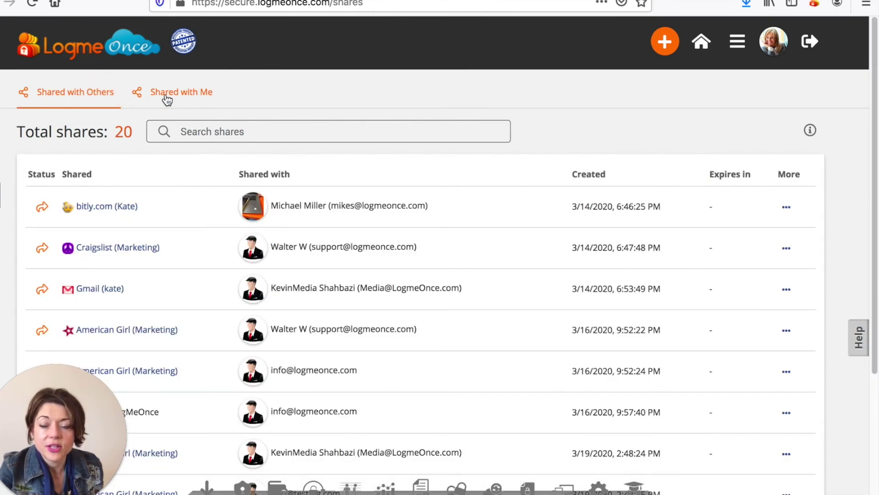
pyautogui.click(167, 97)
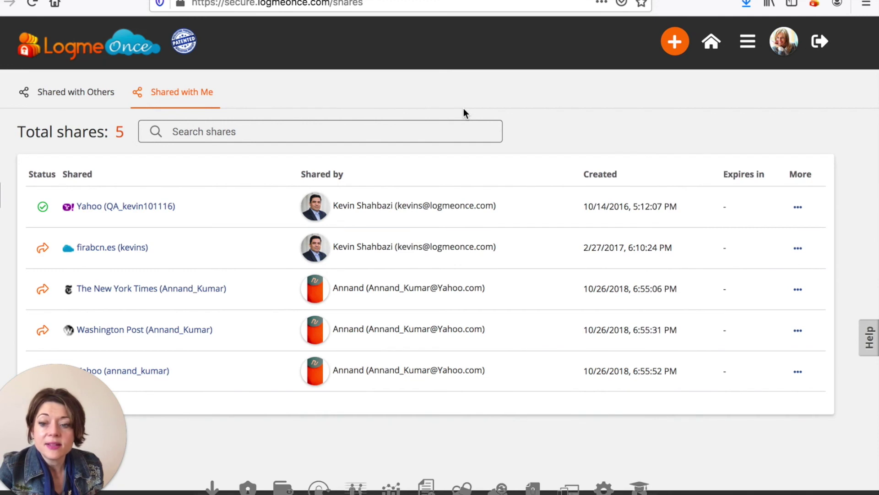